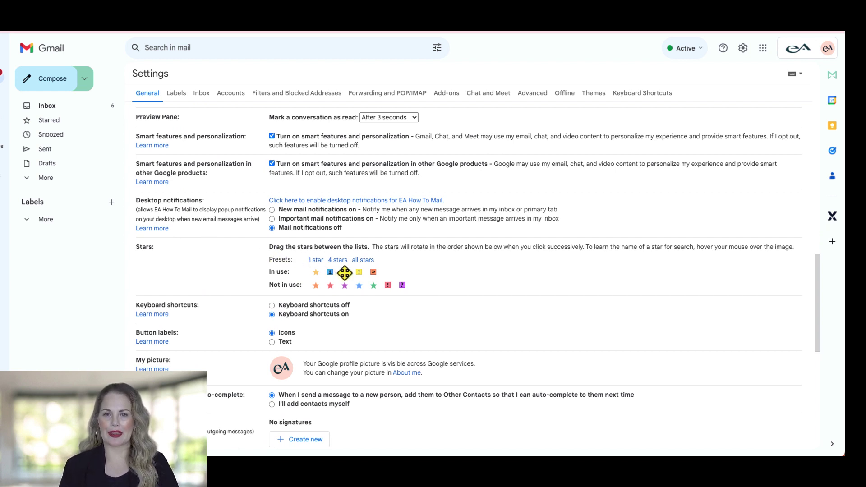
Step: Move the green check and orange double-arrow markers out of use, keeping the yellow star, blue info and yellow exclamation markers in use
drag(345, 273, 371, 290)
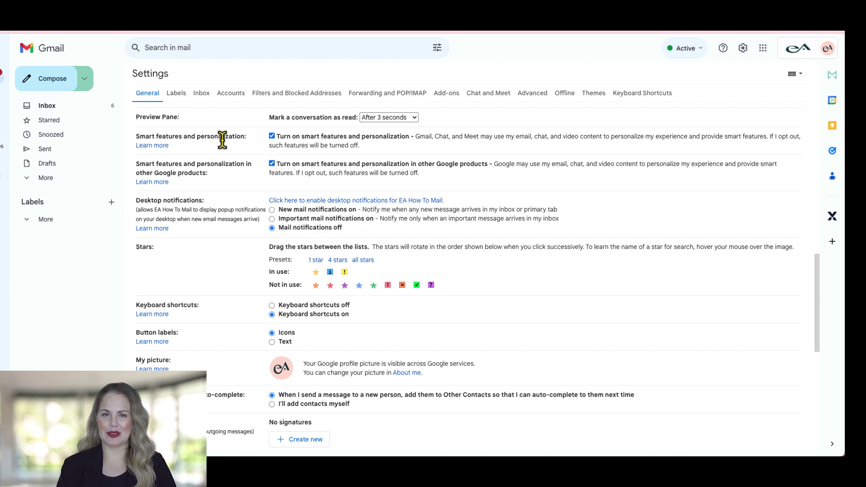
Step: Review the search queries and section names of the first three multiple inbox sections in the inbox settings
click(199, 94)
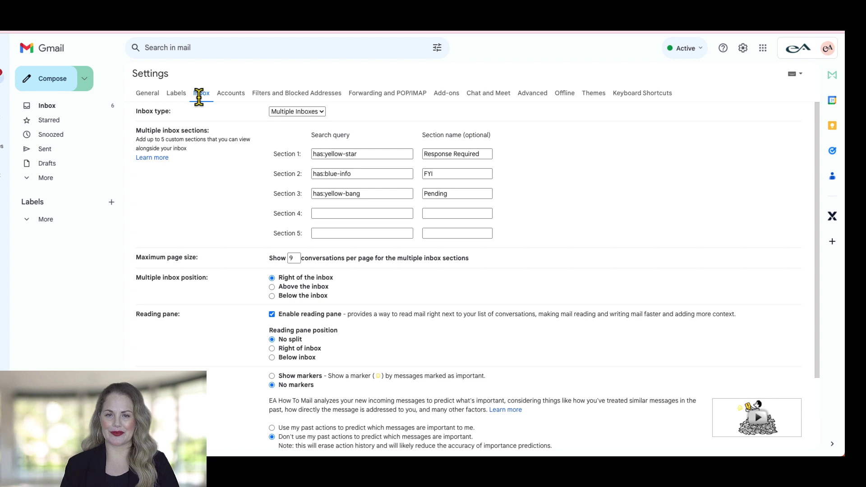
click(363, 154)
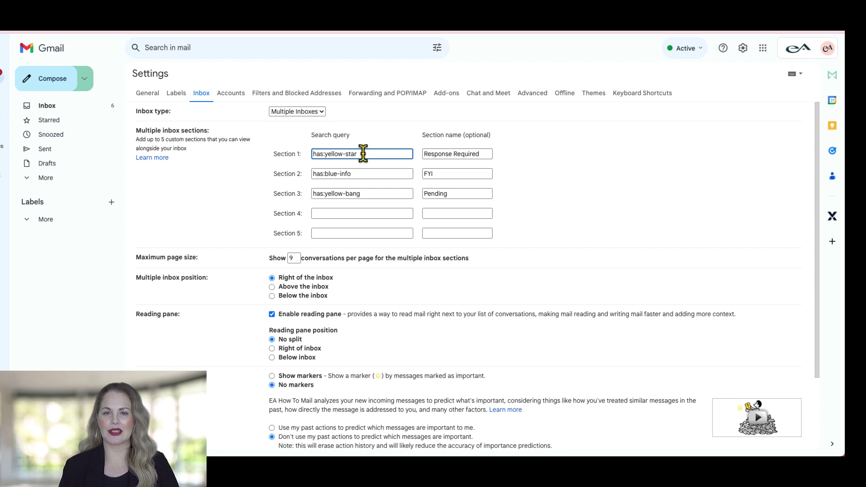
drag(364, 154, 302, 158)
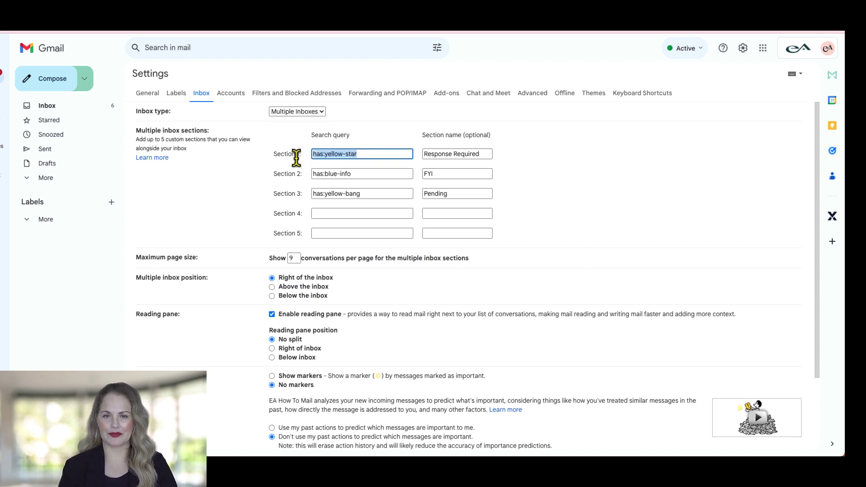
click(484, 156)
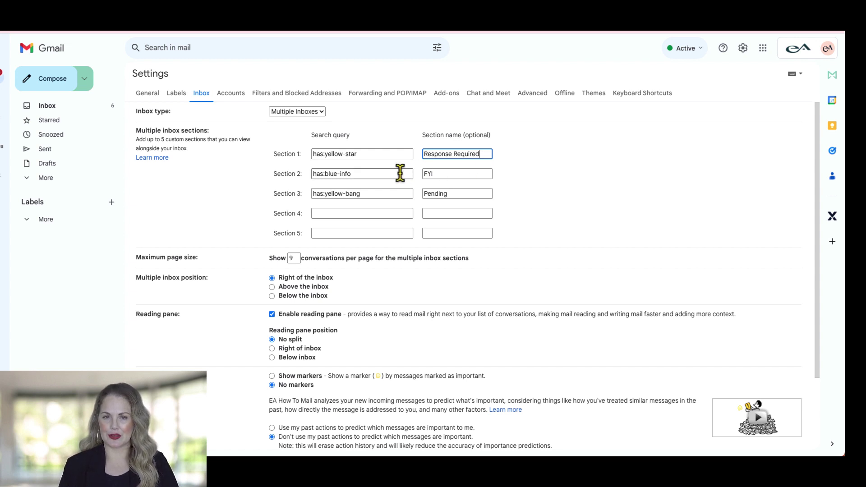
click(385, 174)
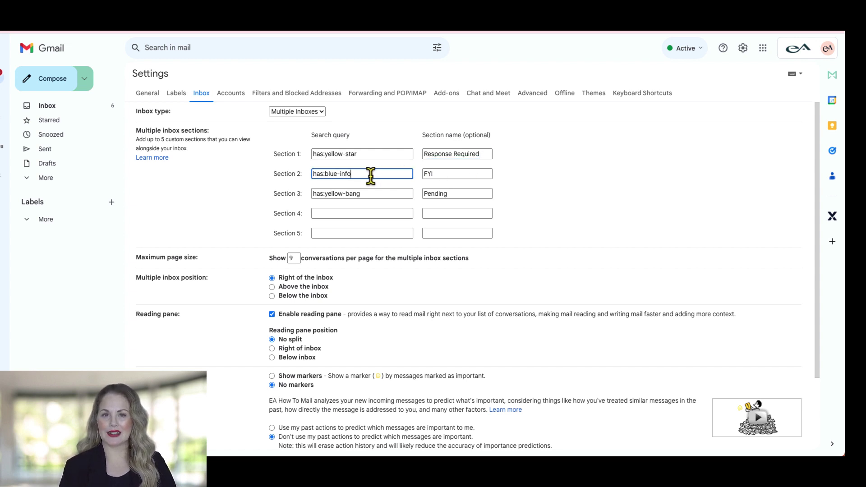
key(ctrl+a)
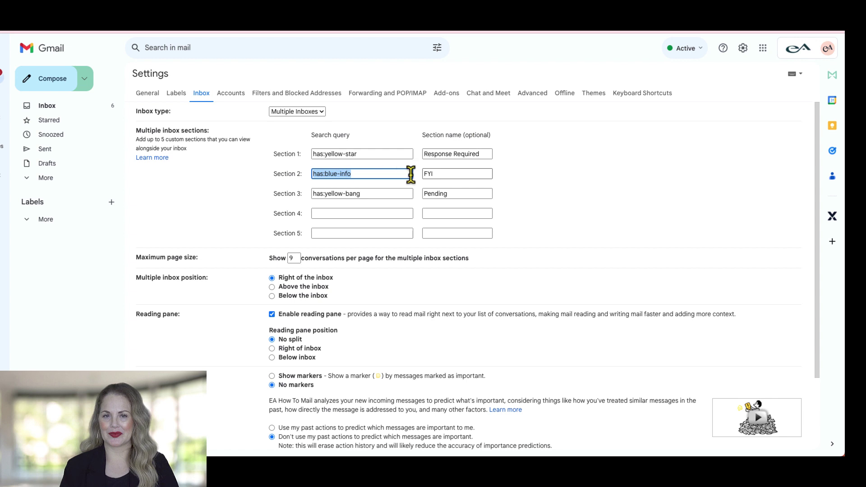
click(481, 174)
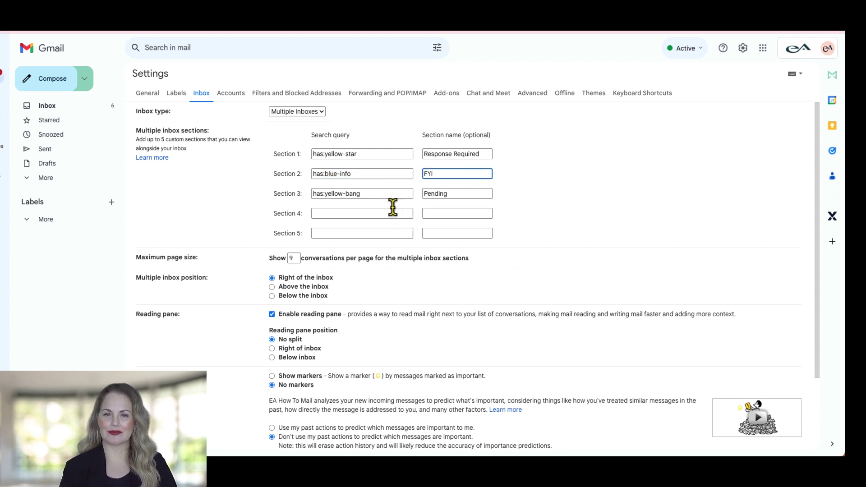
click(393, 194)
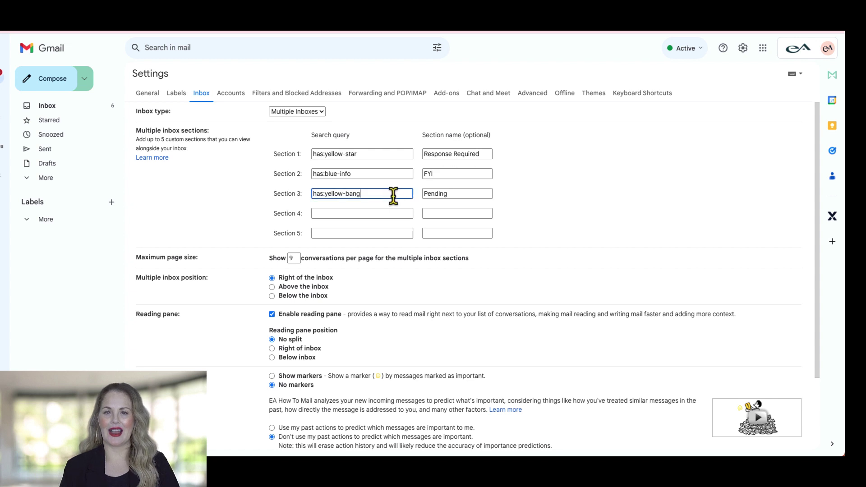
key(ctrl+a)
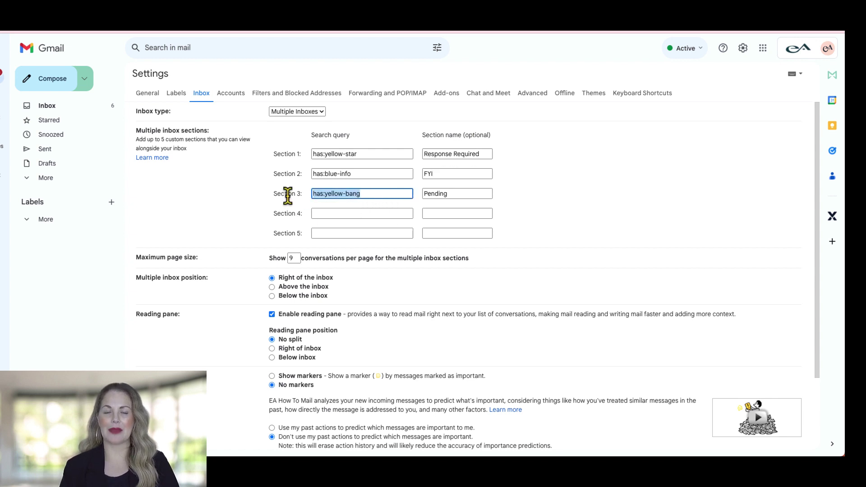
click(482, 191)
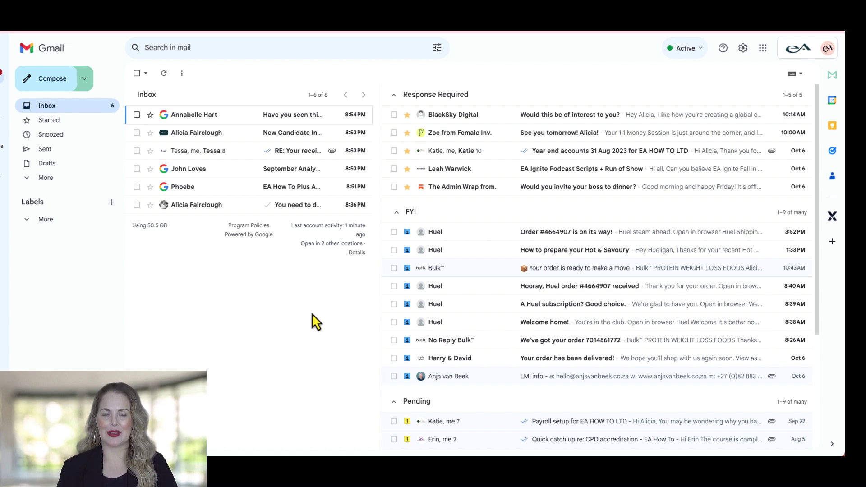
Step: Look through the Response Required, FYI and Pending sections beside the main inbox
scroll(413, 311, down, 2)
scroll(414, 314, down, 2)
scroll(414, 314, up, 4)
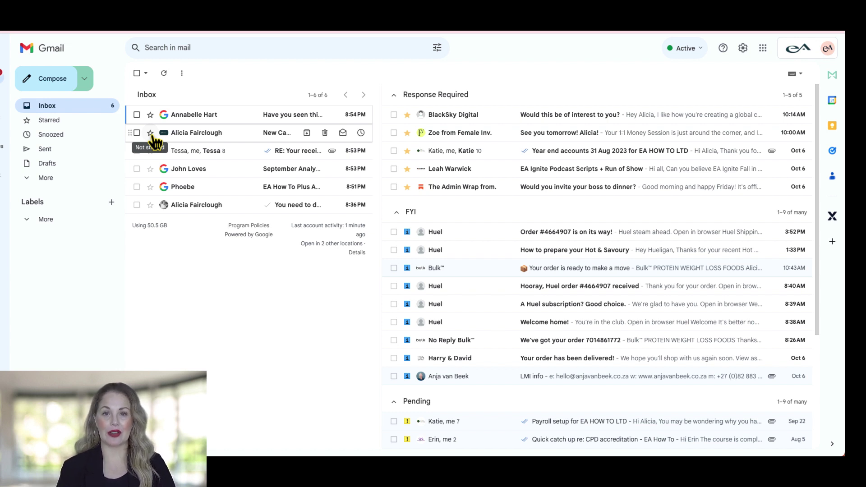
Step: Mark "New Candidate Information" and "RE: Your receipt from EA How To" with yellow stars and "Have you seen this?" with the blue info marker
click(150, 133)
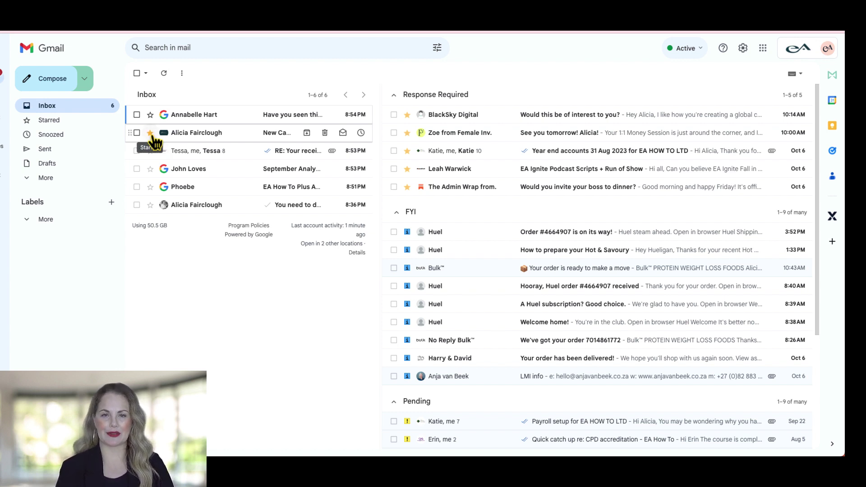
click(150, 151)
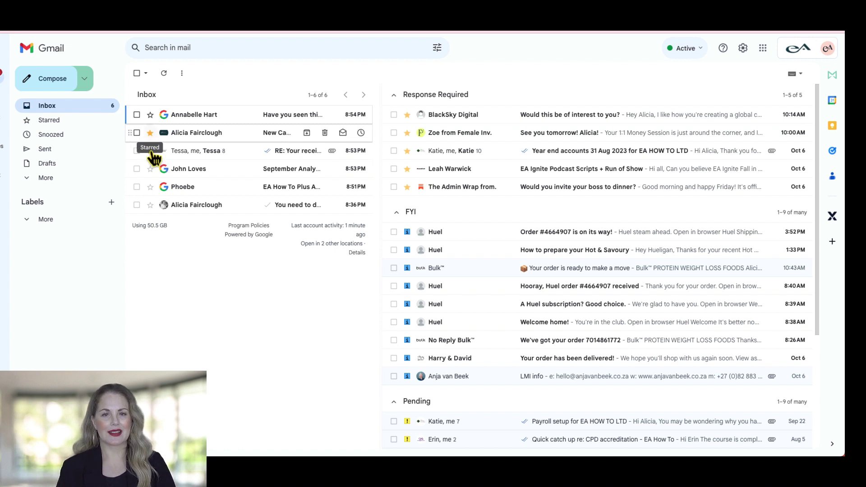
click(150, 115)
click(151, 114)
click(151, 115)
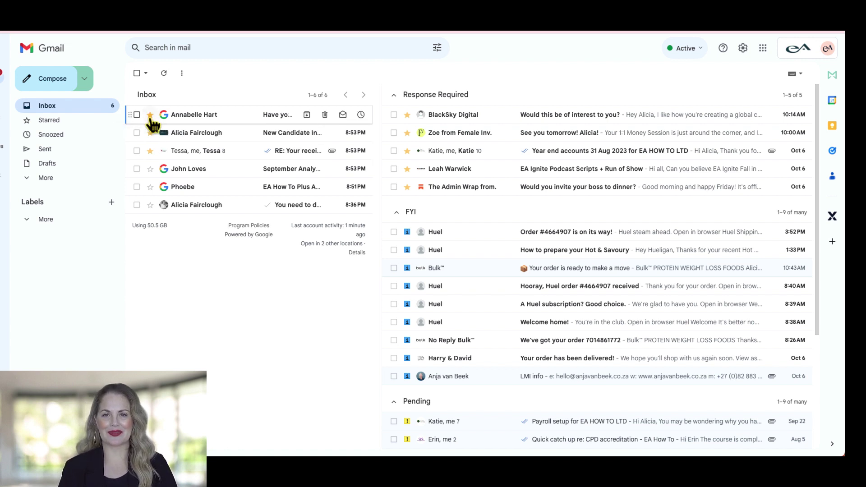
Step: Mark the September analysis email with the yellow exclamation marker, and "EA How To Plus Access" and "You need to do this" with yellow stars
click(150, 169)
click(151, 169)
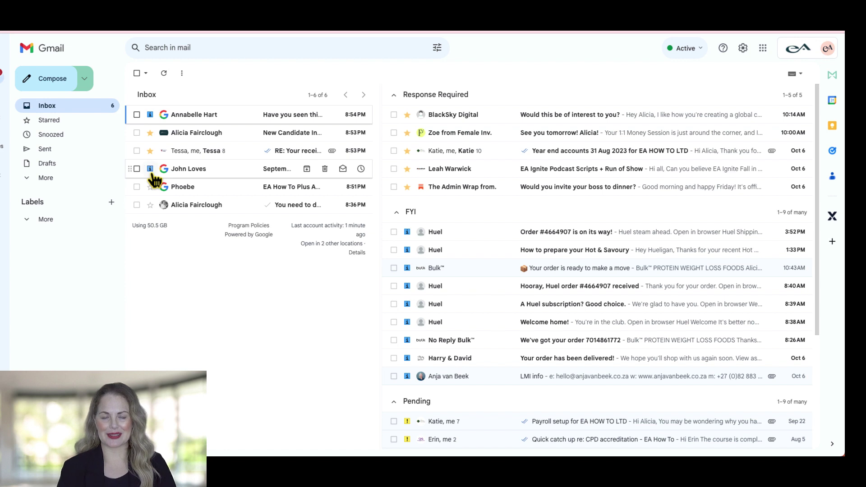
click(150, 187)
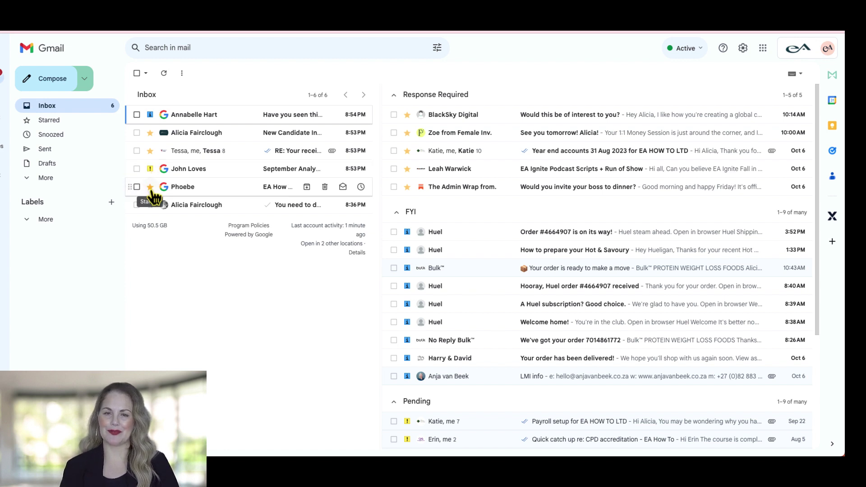
click(150, 205)
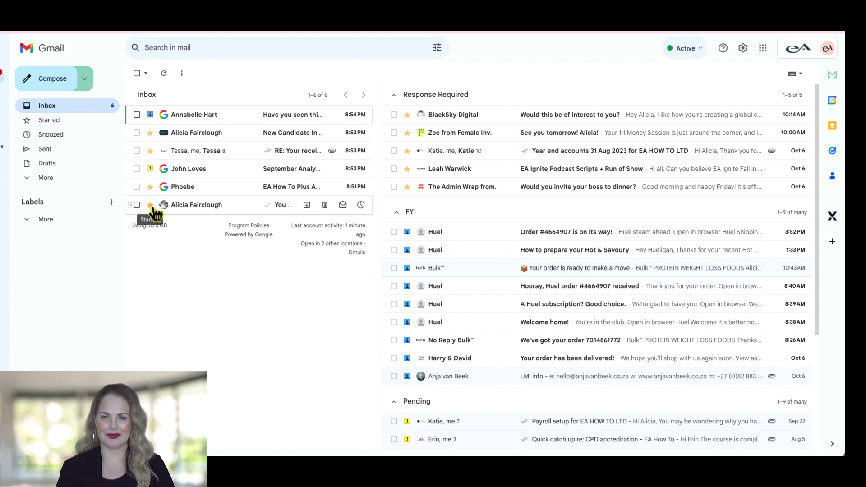
Step: Archive all the marked emails in the main inbox and refresh the message lists
click(137, 73)
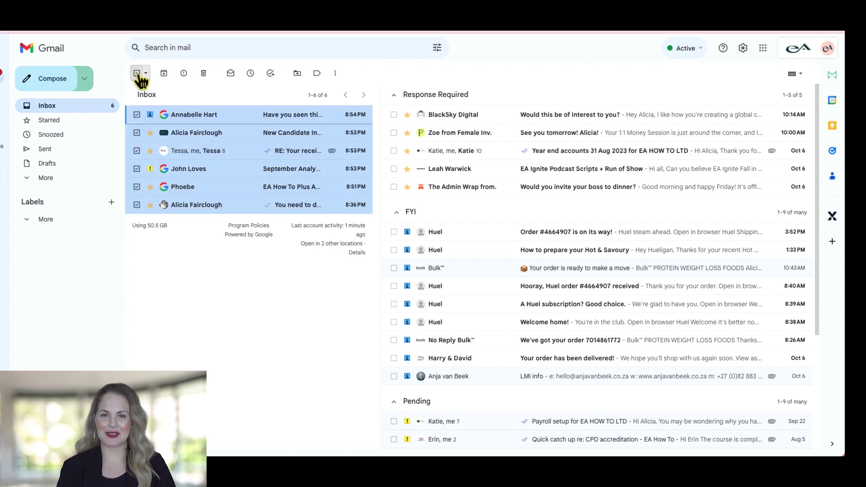
click(164, 74)
click(165, 73)
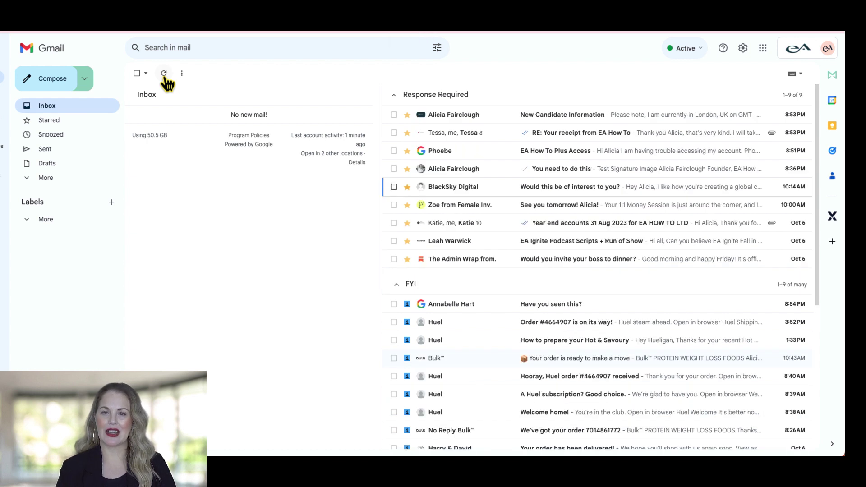
Step: Read the "New Candidate Information" email in Response Required, then remove its yellow star and refresh the message lists
click(484, 121)
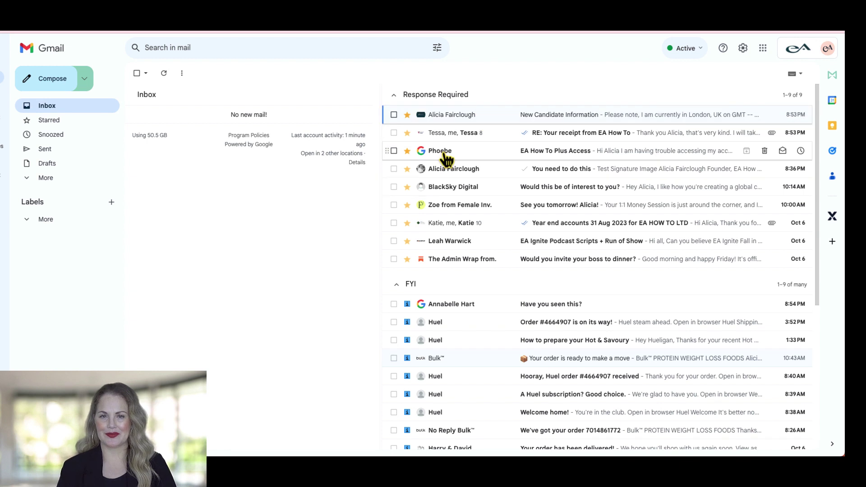
click(407, 115)
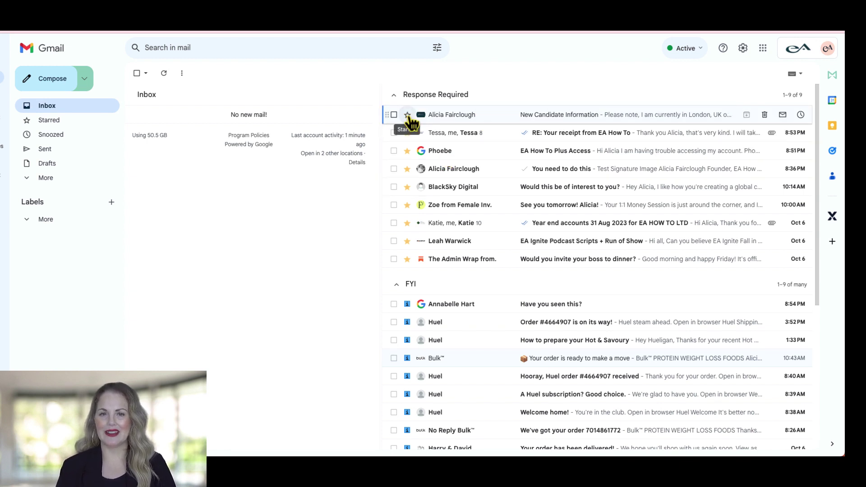
click(167, 76)
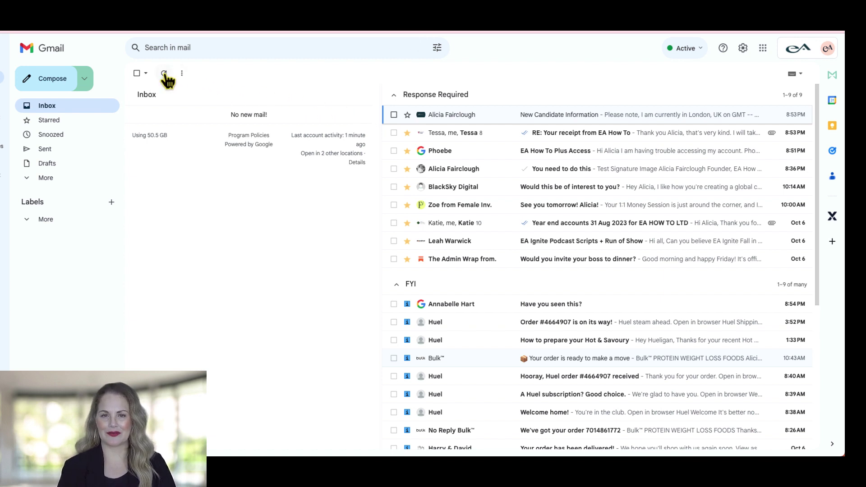
click(168, 76)
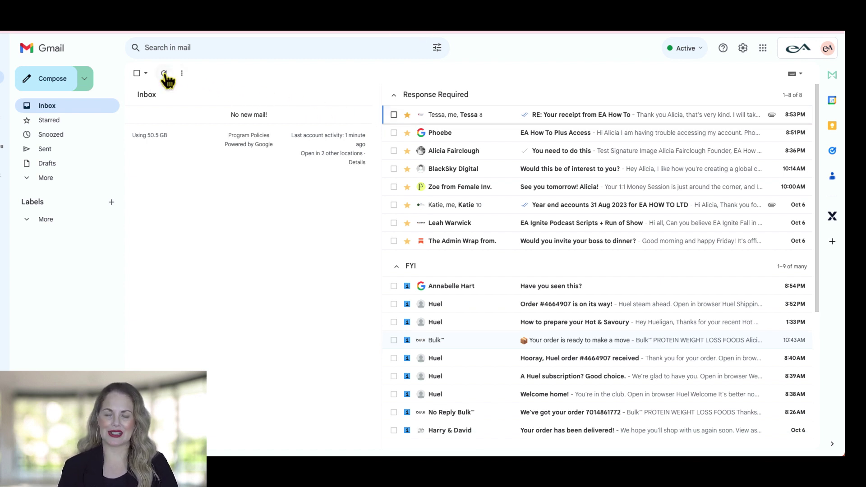